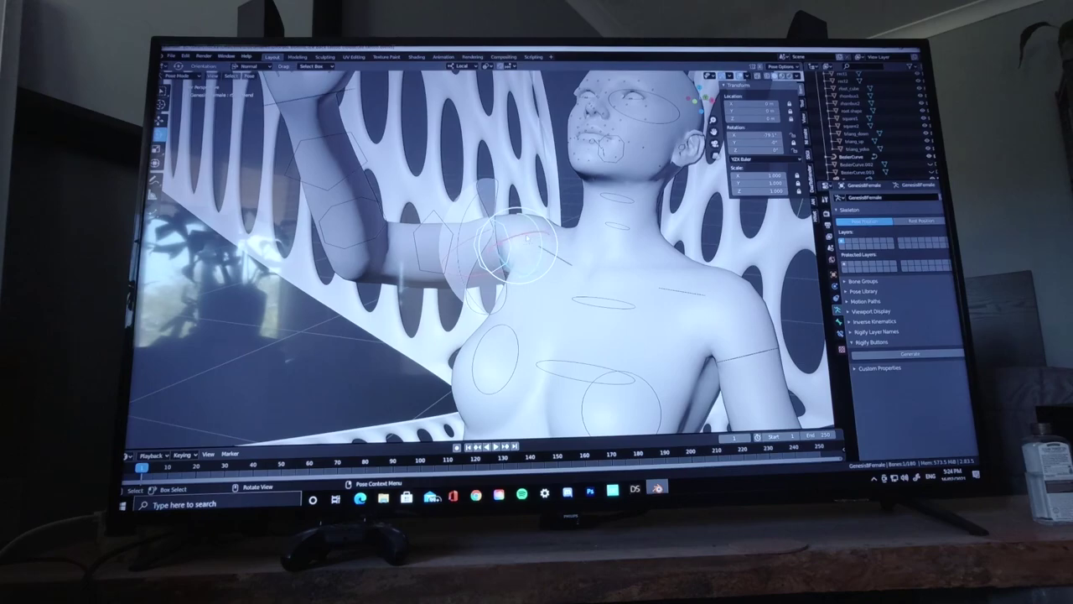
- Rotate the character's arm bone into a new pose
left_click_drag(527, 239, 511, 251)
mouse_move(511, 252)
middle_mouse_down()
mouse_move(586, 210)
mouse_move(506, 279)
middle_mouse_up()
key("r")
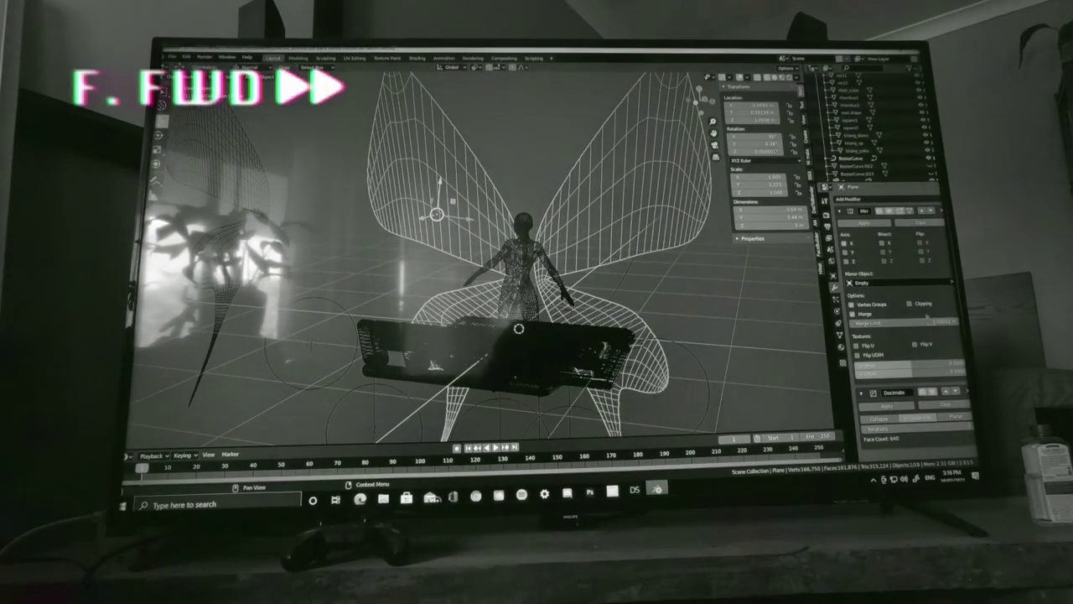
- Add and apply a Wireframe modifier on the wings, then add Subdivision Surface
left_click(880, 199)
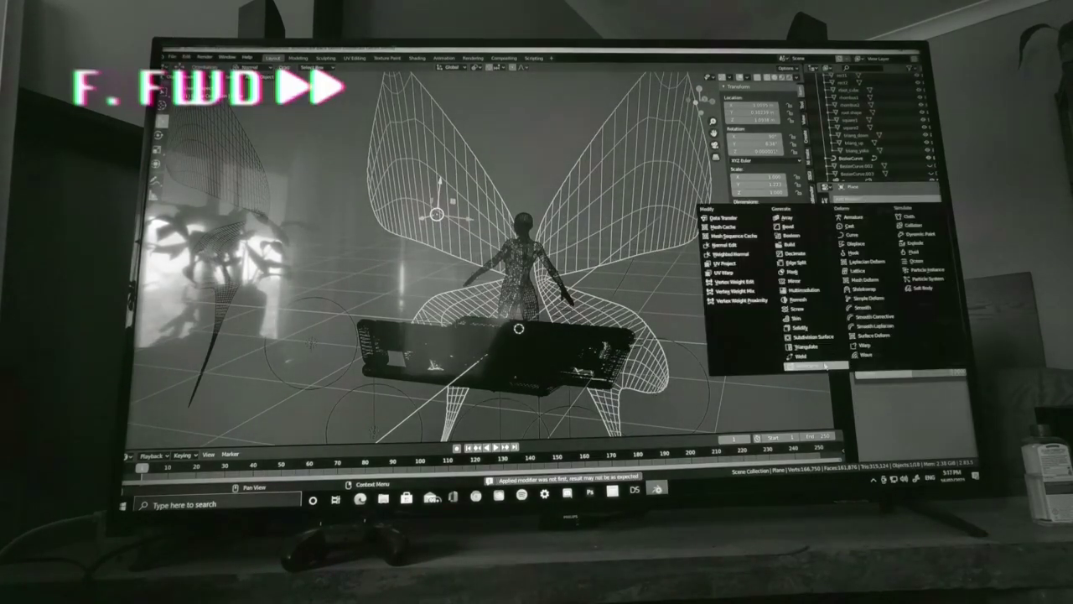
left_click(788, 352)
key("shift+z")
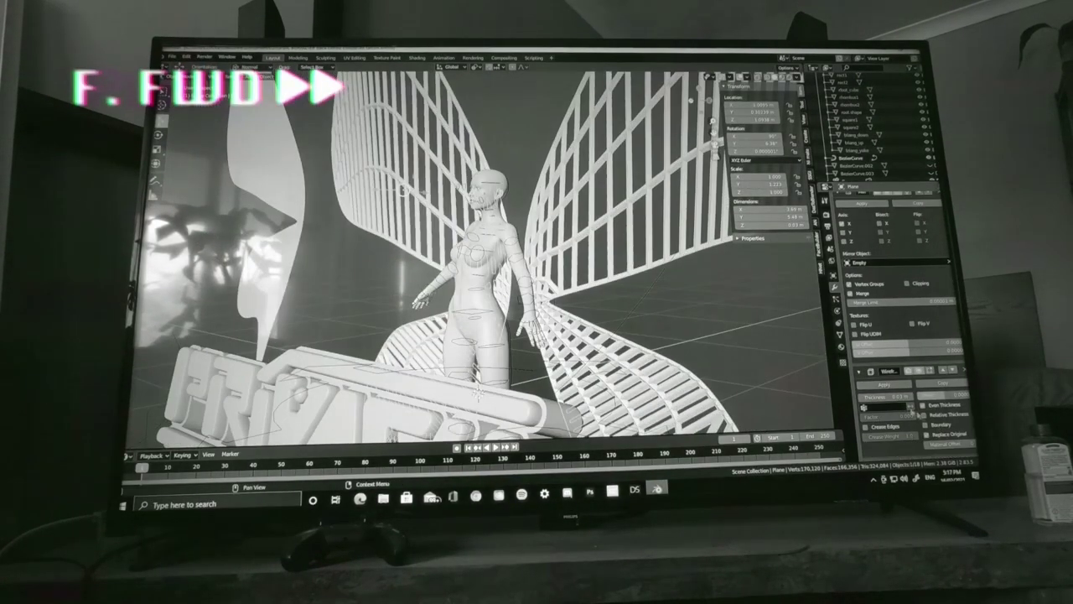
scroll(888, 402, "down", 2)
left_click(884, 384)
middle_click_drag(729, 336, 721, 318)
scroll(889, 293, "up", 3)
left_click(863, 199)
left_click(745, 329)
scroll(916, 433, "down", 2)
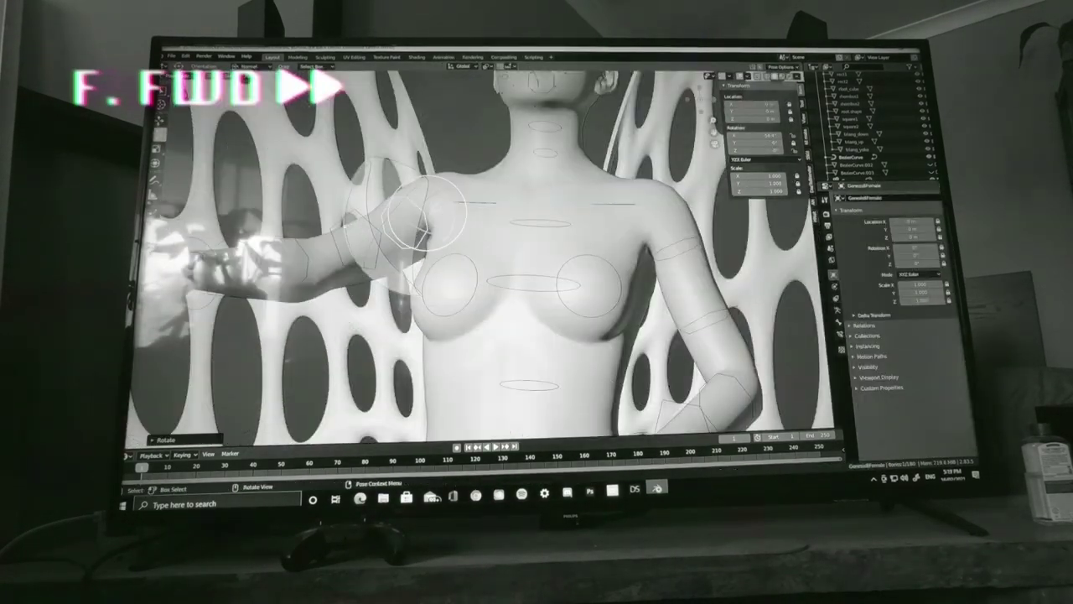
- Rotate the arm and hand bones so the hand rests on her stomach
left_click(720, 75)
middle_click_drag(470, 252, 485, 224)
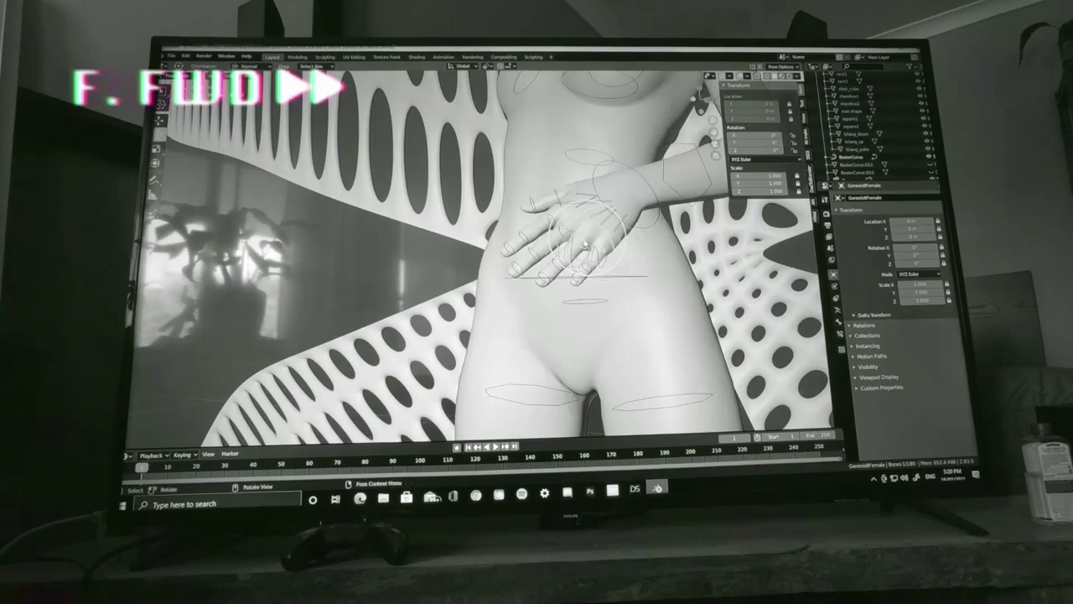
left_click(597, 275)
middle_click_drag(597, 275, 683, 262)
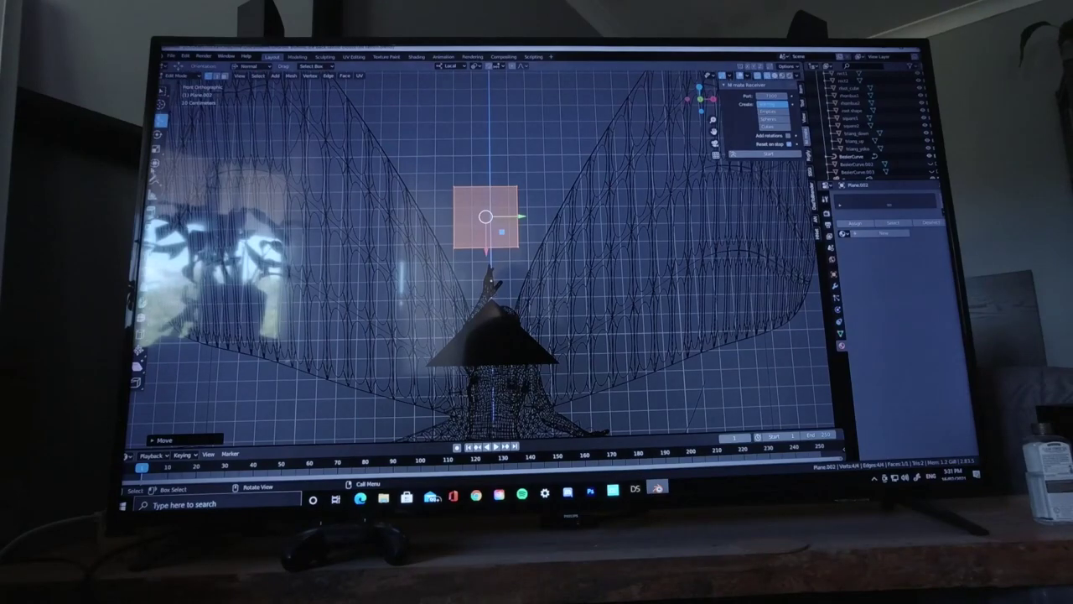
scroll(483, 184, "up", 2)
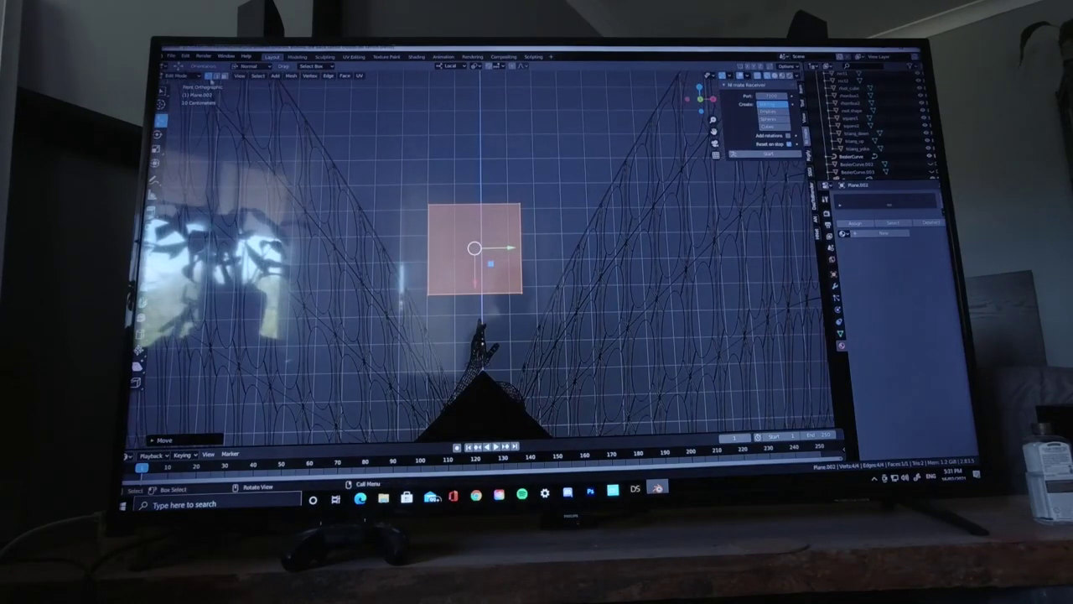
- Rotate the selected end of the square to curve the strip
left_click(429, 205)
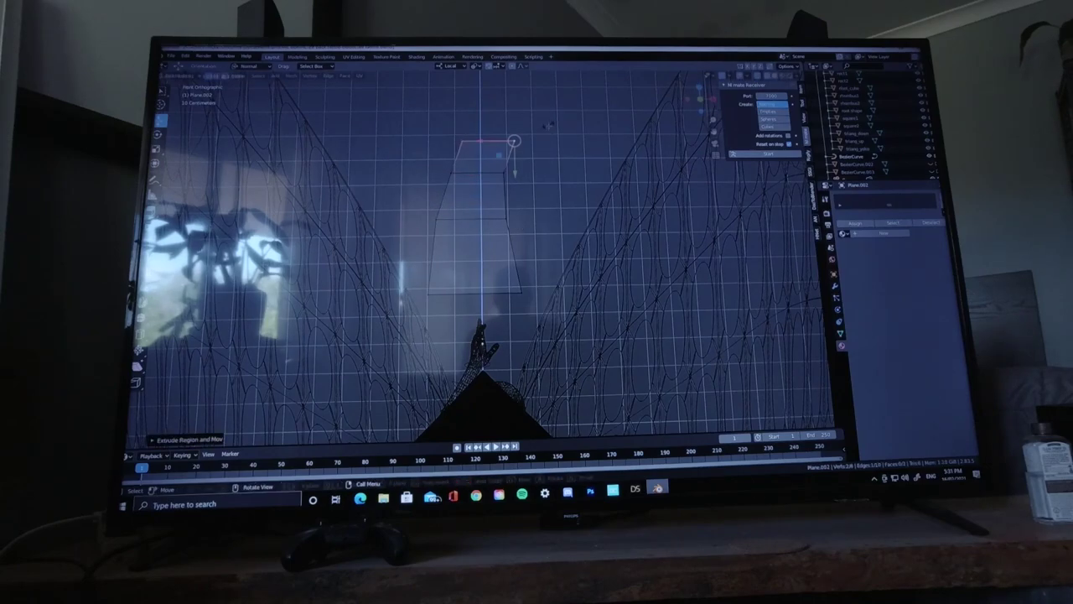
scroll(549, 125, "down", 3)
scroll(453, 199, "down", 2)
key("r")
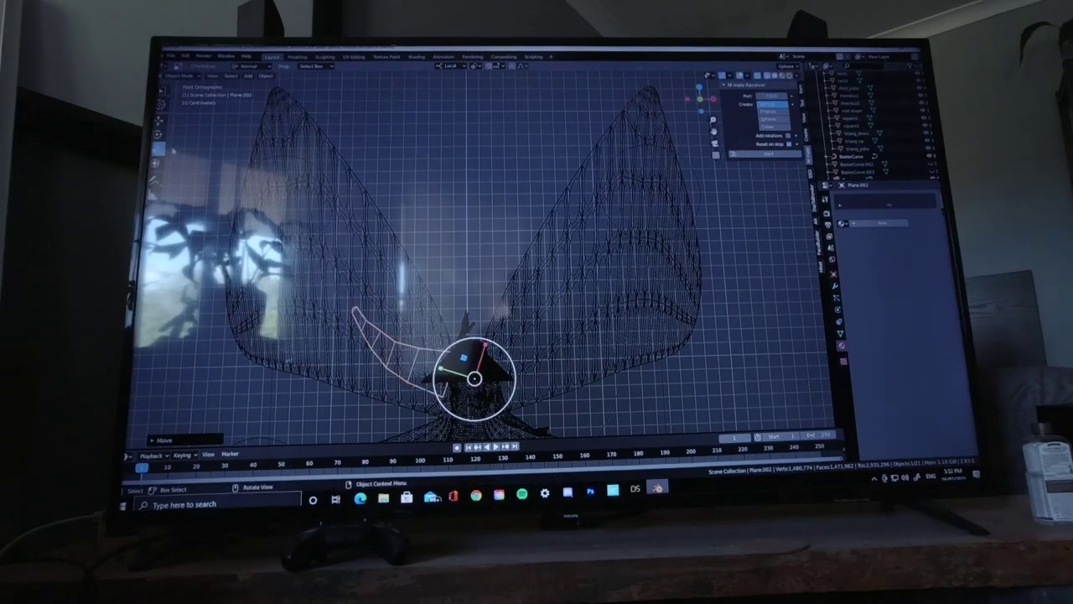
key("Return")
mouse_move(503, 319)
middle_mouse_down()
mouse_move(631, 312)
mouse_move(736, 283)
middle_mouse_up()
- Move the curved strip across the left wing in solid shading and show its modifiers
key("g")
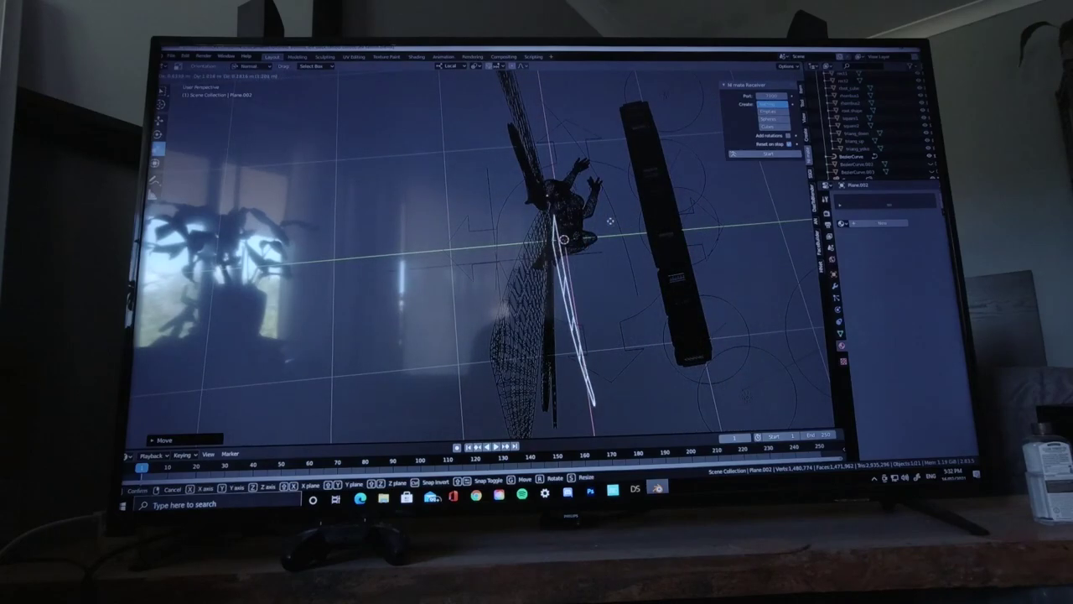
mouse_move(610, 221)
middle_mouse_down()
mouse_move(618, 240)
mouse_move(567, 263)
middle_mouse_up()
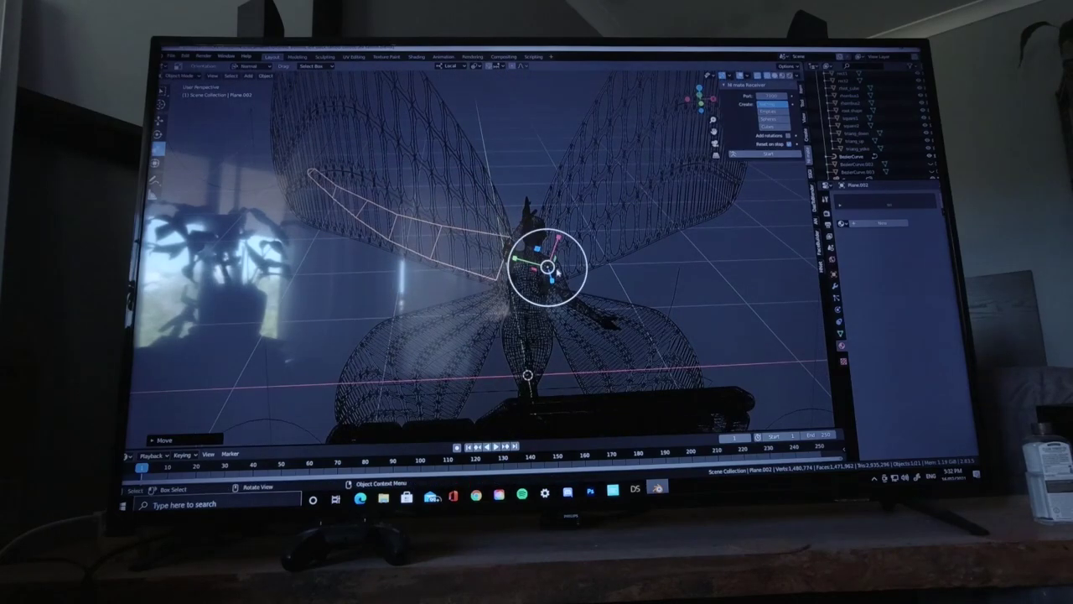
key("a")
key("ctrl+z")
key("z")
left_click(834, 285)
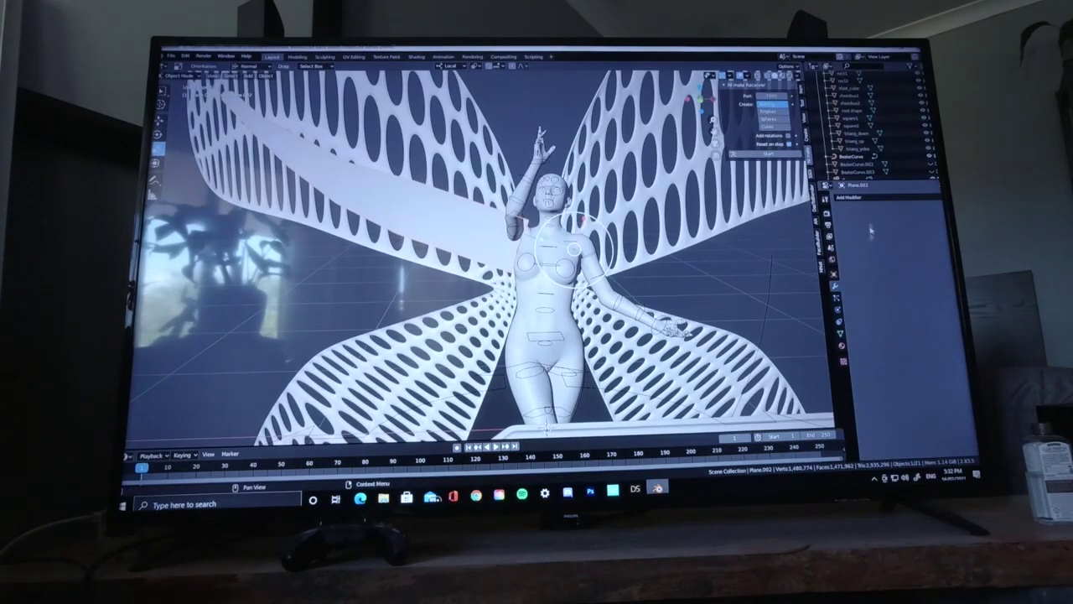